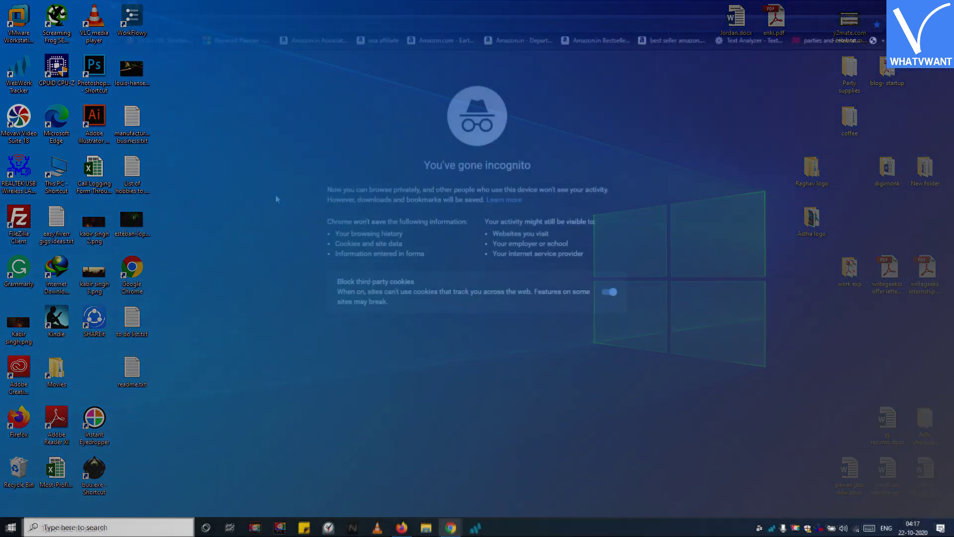
type("googl")
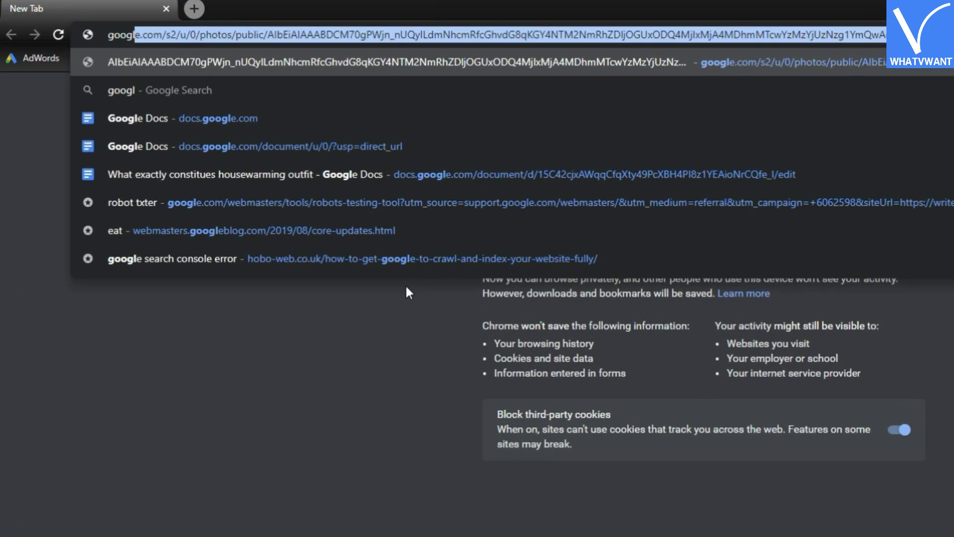
type("e my")
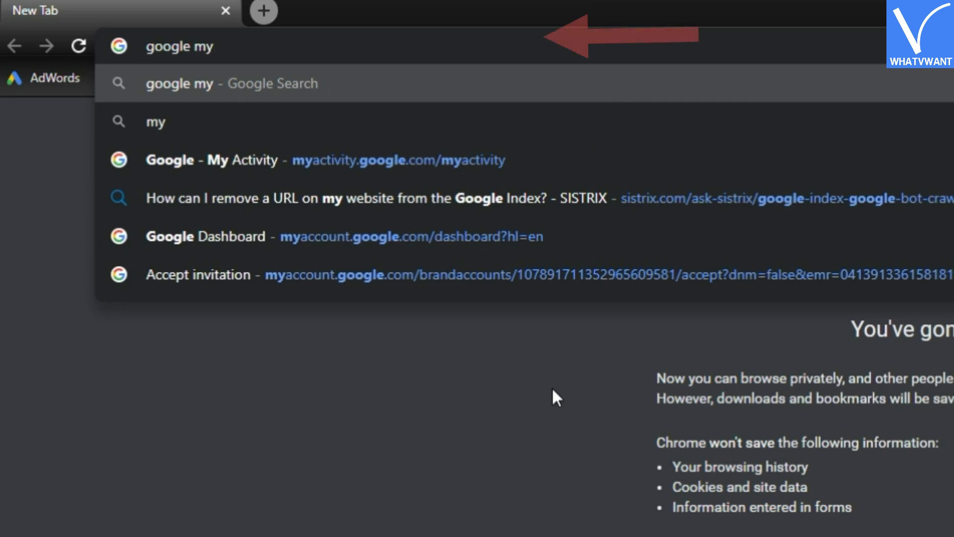
type("dashb")
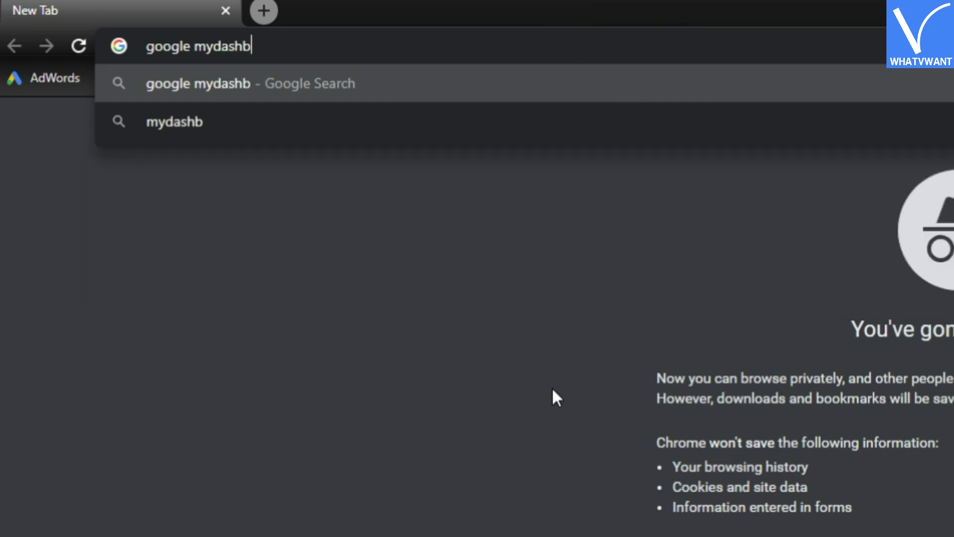
type("d")
Search Google for 'google mydashbd', then follow the suggested correction 'google my dashboard'.
key("Return")
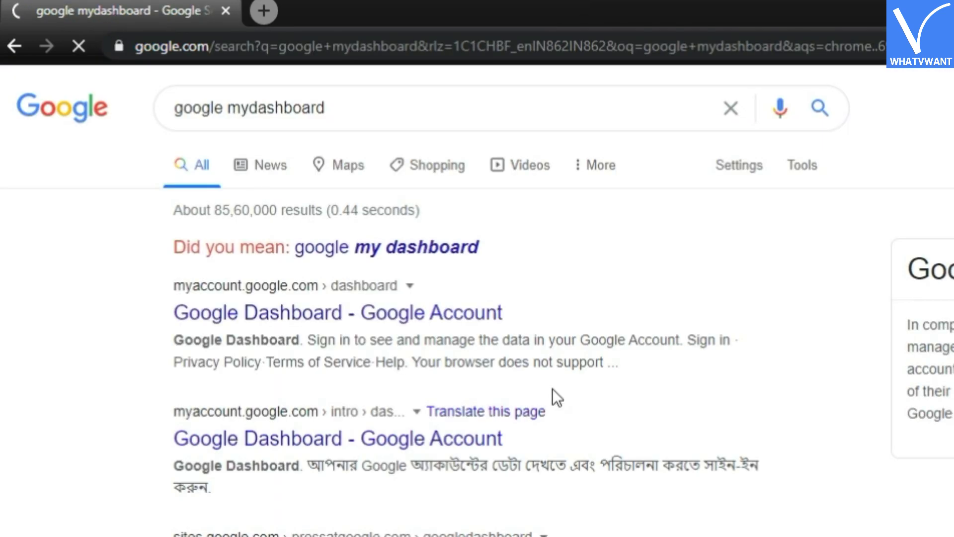
left_click(434, 248)
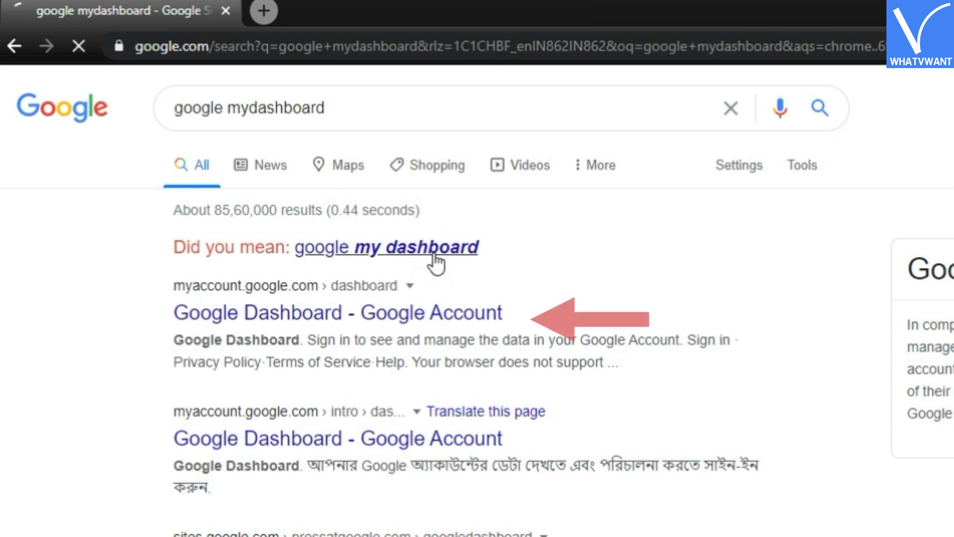
Open the 'Google Dashboard - Google Account' result and sign in with the account email.
left_click(289, 278)
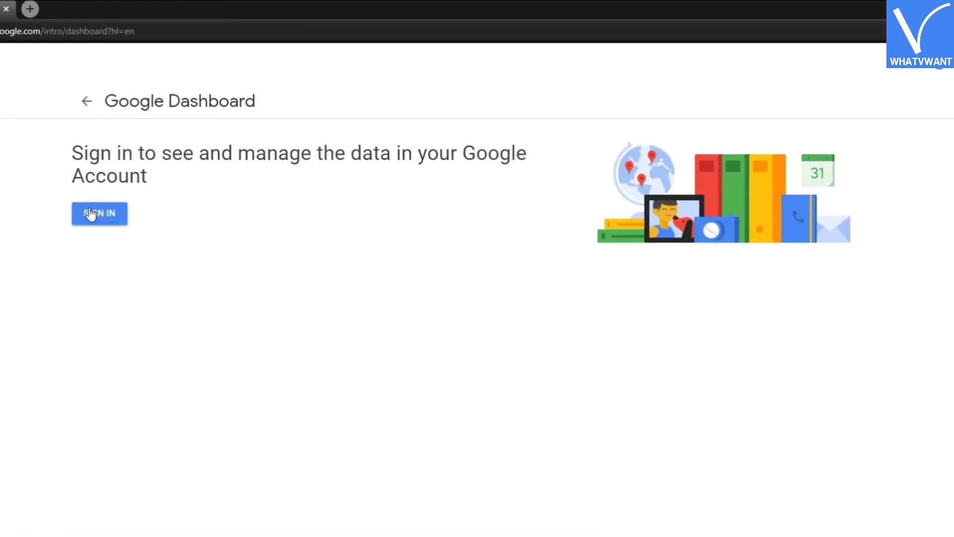
left_click(91, 214)
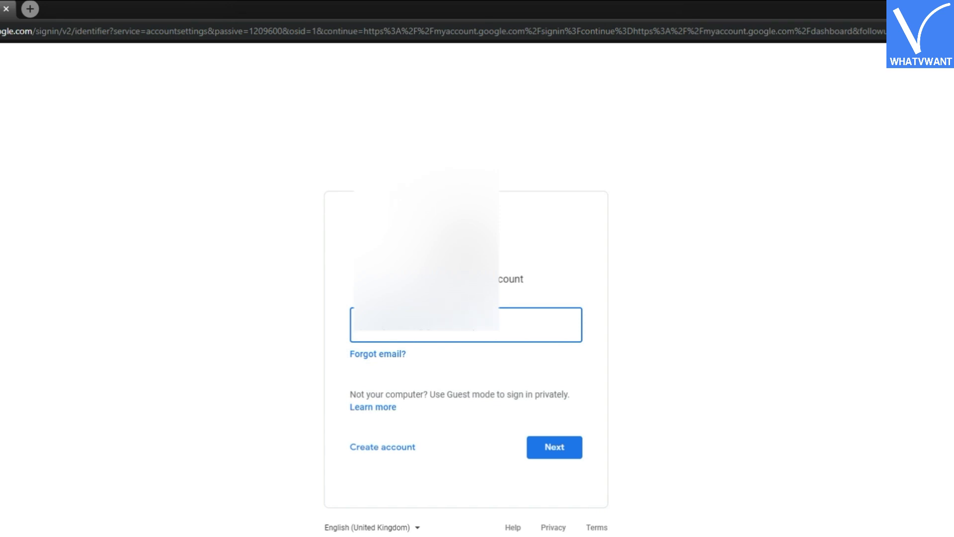
key("Return")
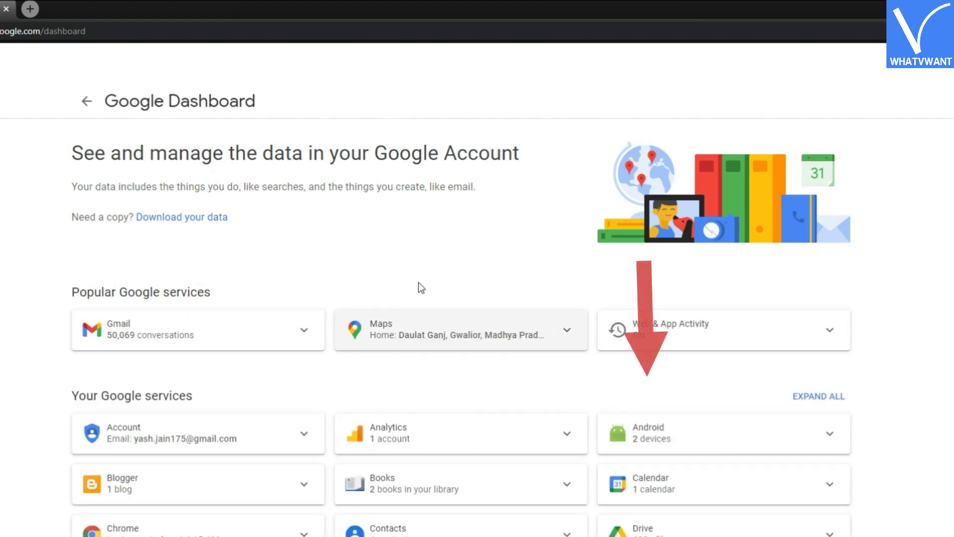
scroll(430, 279, "down", 1)
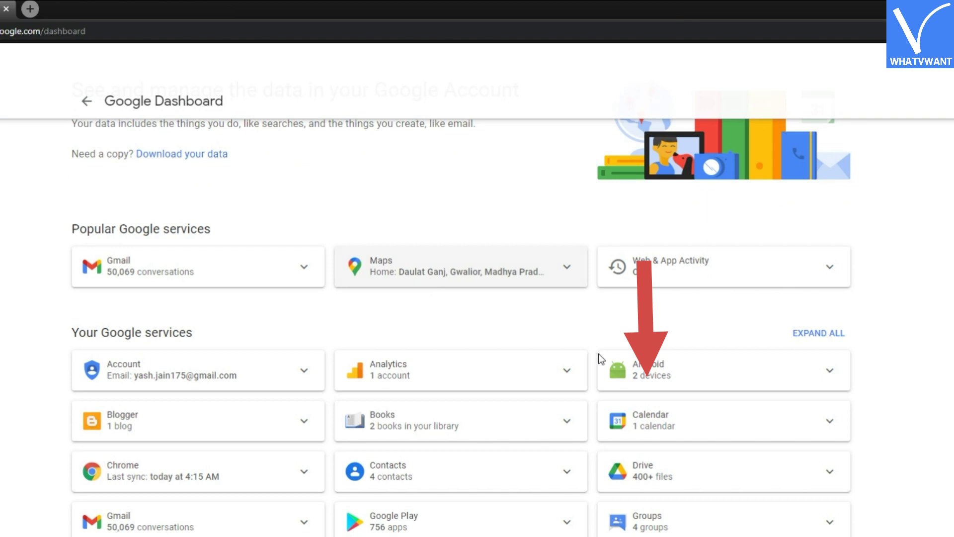
Expand the Android card to list its two devices, then launch Find Your Devices.
left_click(637, 371)
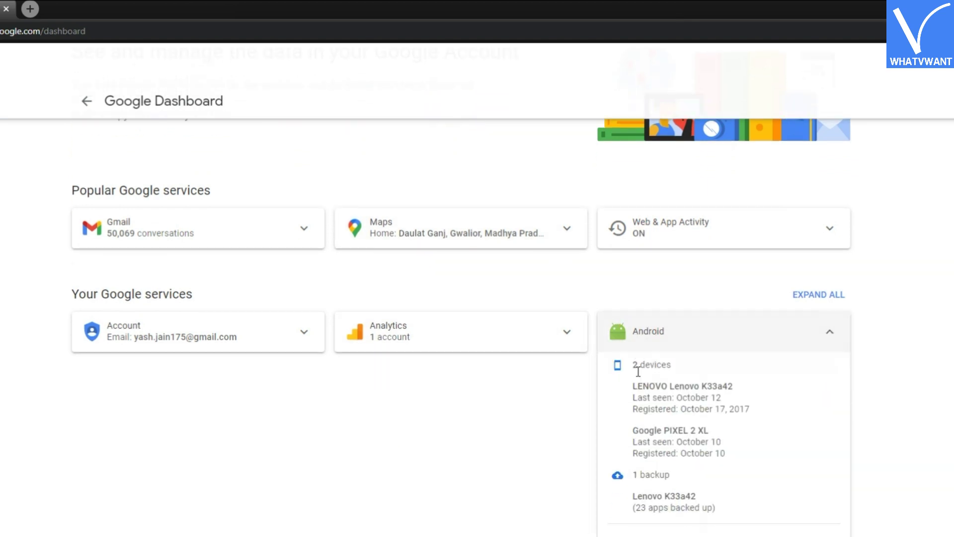
scroll(637, 371, "down", 1)
scroll(638, 372, "down", 3)
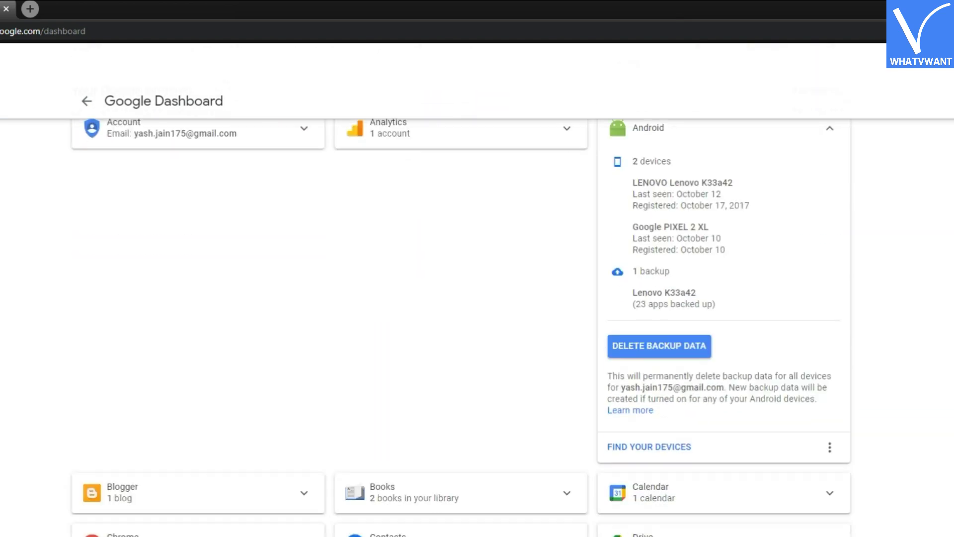
left_click(676, 453)
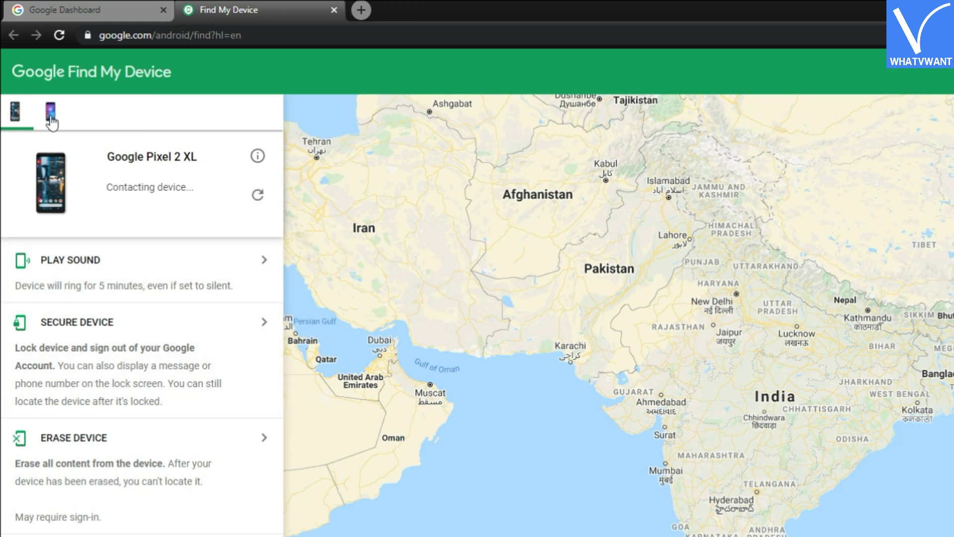
Select the Lenovo VIBE K6 Power from the device bar to locate it.
left_click(52, 116)
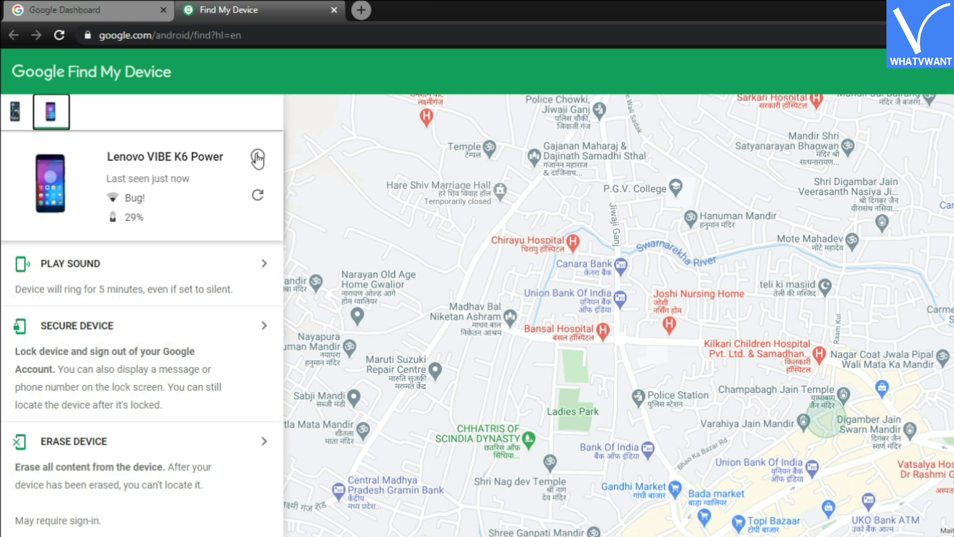
Open the Lenovo phone's info popup showing its IMEI and registration dates.
left_click(257, 156)
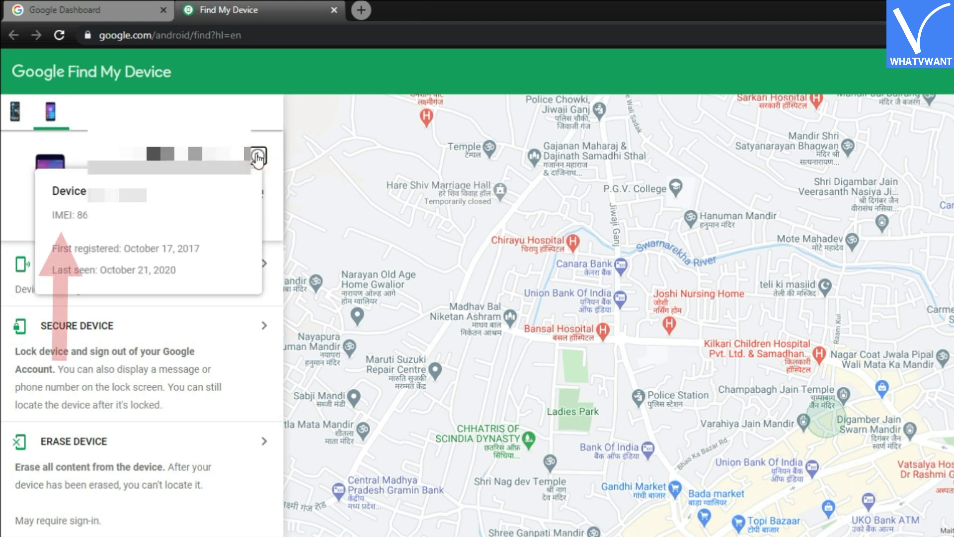